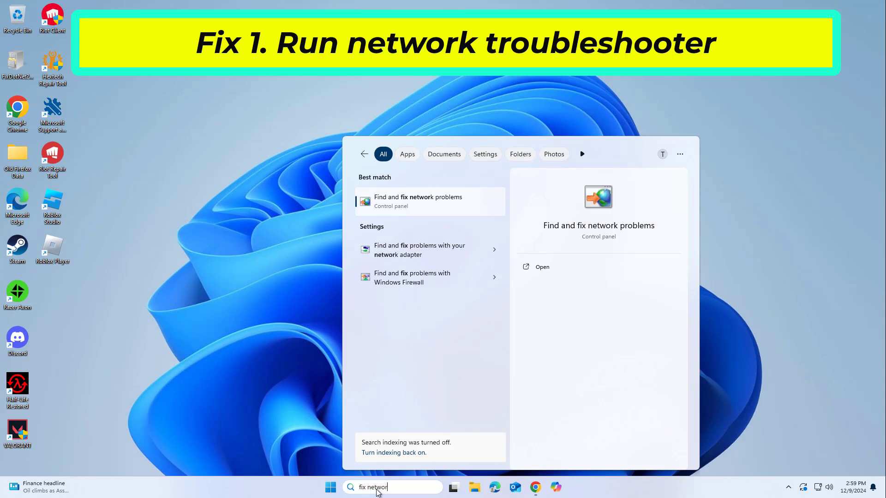
Run the network problems troubleshooter on the connection to the Internet and close it once it finishes
{"action": "left_click", "coordinate": [415, 199]}
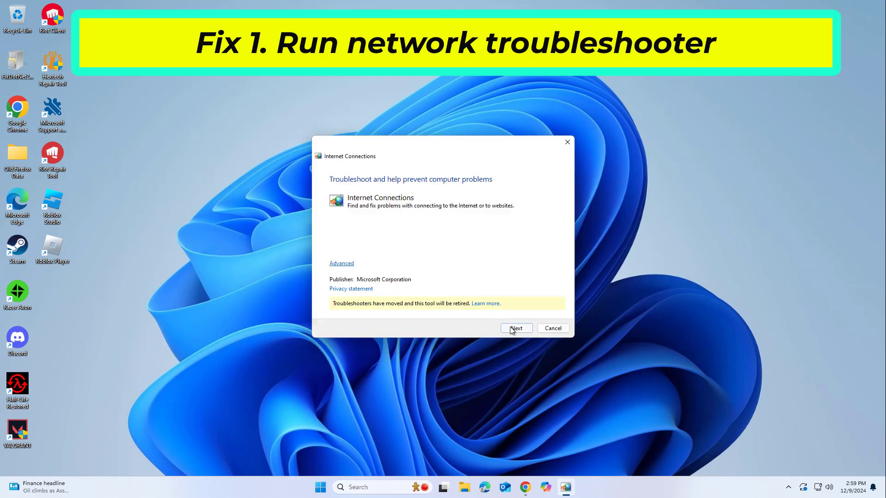
{"action": "left_click", "coordinate": [516, 328]}
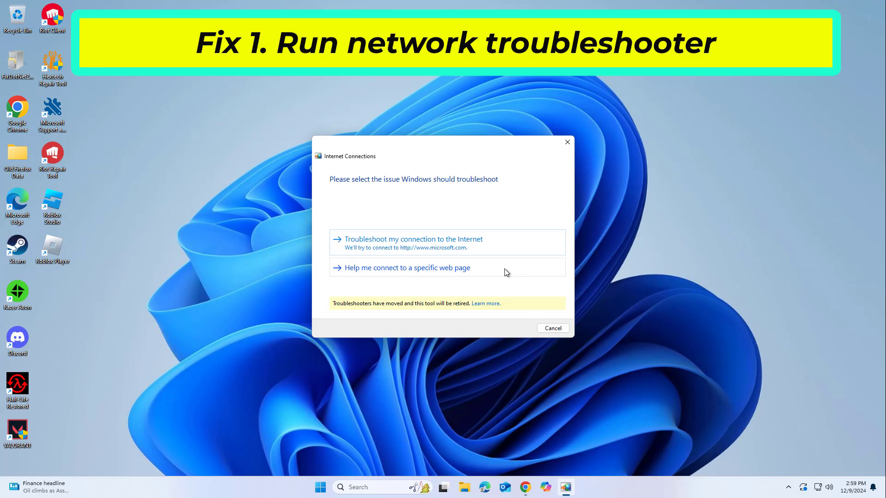
{"action": "left_click", "coordinate": [491, 248]}
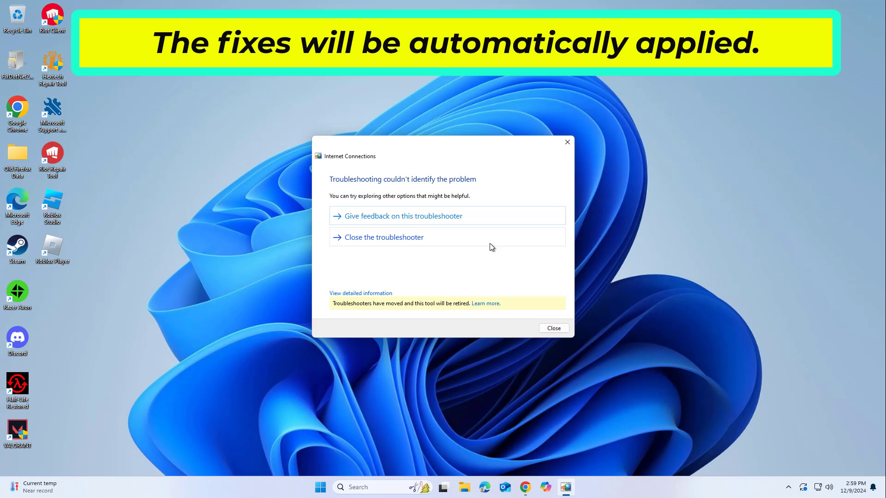
{"action": "left_click", "coordinate": [490, 243]}
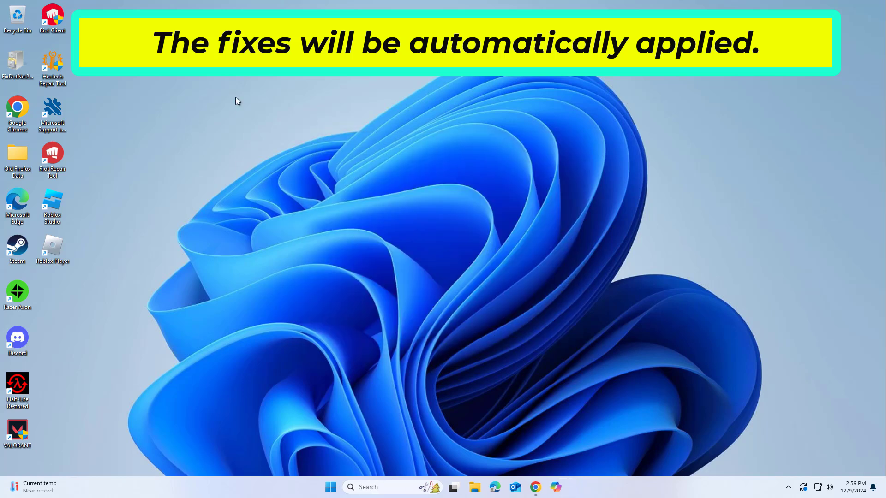
Find Command Prompt by searching for cmd and open it as administrator, allowing it to make changes
{"action": "left_click", "coordinate": [379, 484]}
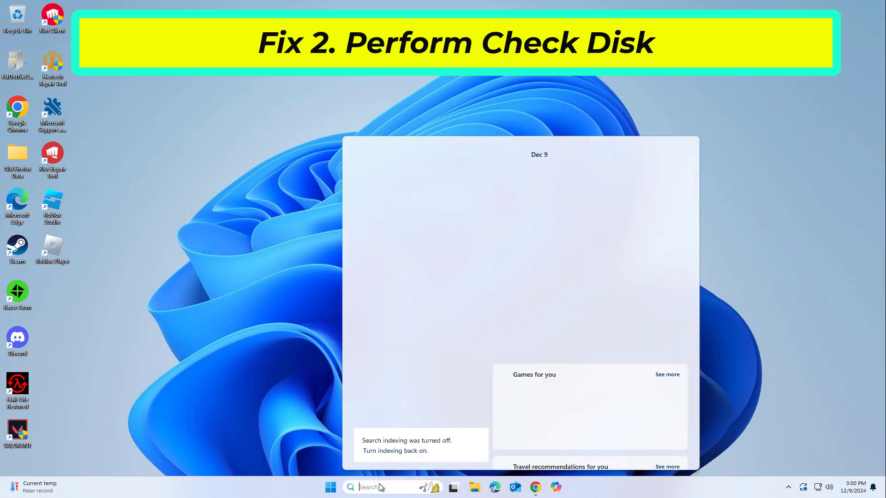
{"action": "type", "text": "command Promptcmd"}
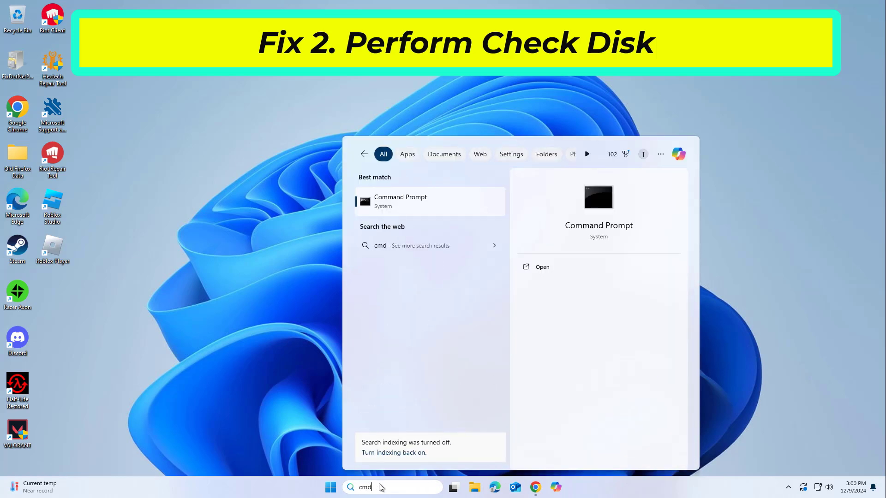
{"action": "right_click", "coordinate": [427, 198]}
{"action": "left_click", "coordinate": [464, 208]}
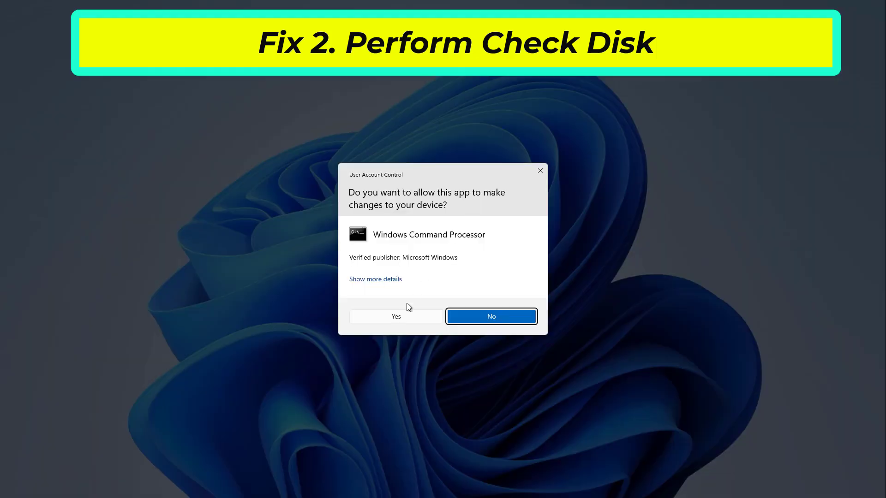
{"action": "left_click", "coordinate": [403, 312]}
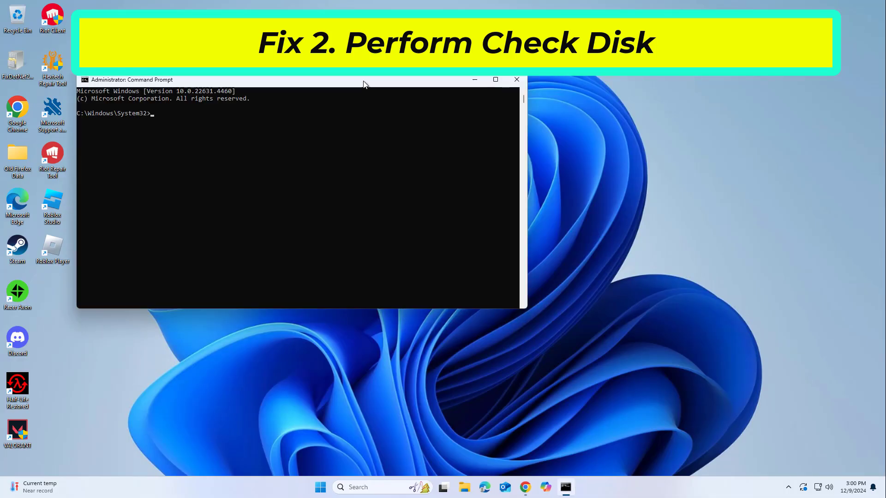
Run chkdsk c: /f, answer y to schedule the check for the next restart, and close Command Prompt
{"action": "left_click_drag", "start_coordinate": [364, 85], "coordinate": [502, 133]}
{"action": "right_click", "coordinate": [501, 134]}
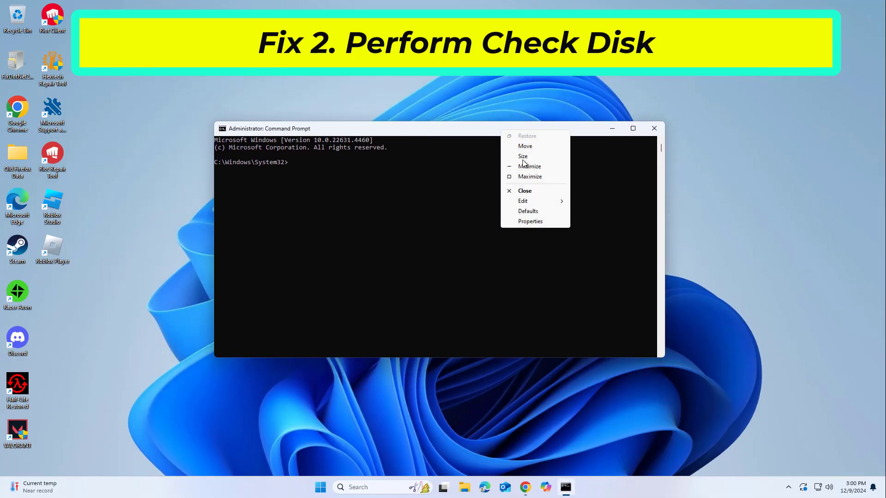
{"action": "mouse_move", "coordinate": [528, 201]}
{"action": "left_click", "coordinate": [602, 221]}
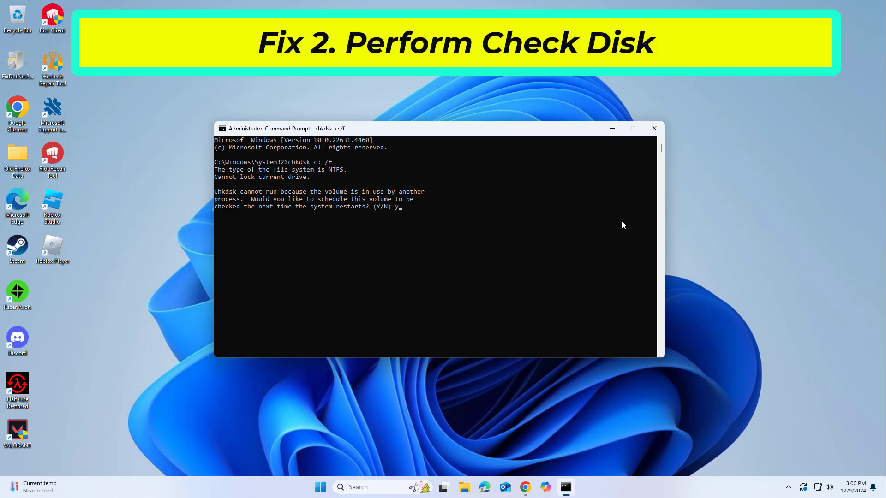
{"action": "key", "text": "Return"}
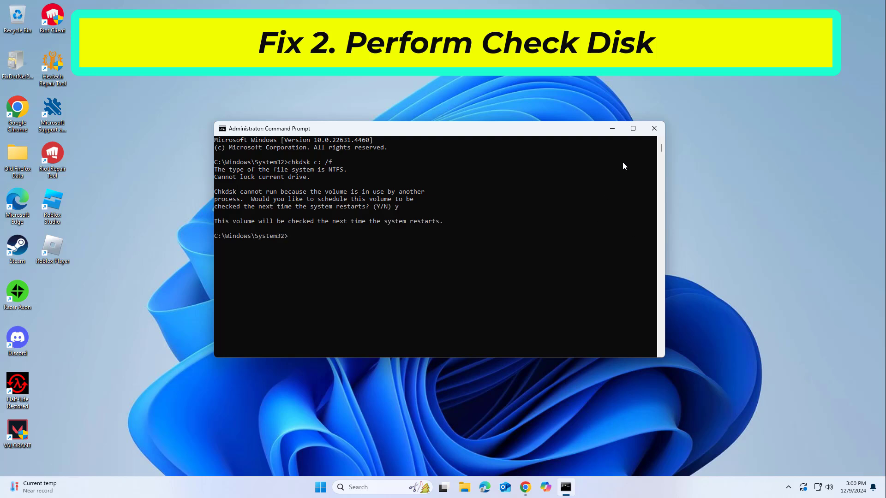
{"action": "left_click", "coordinate": [653, 133]}
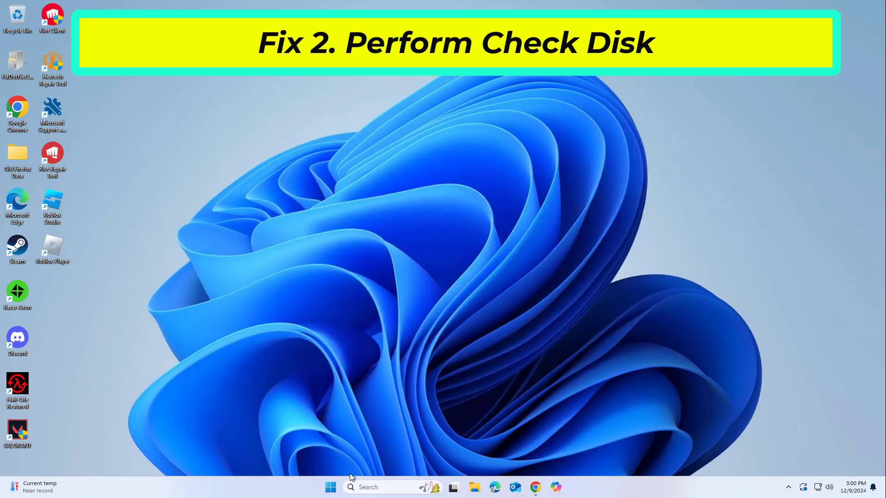
Open the computer's power options
{"action": "left_click", "coordinate": [335, 487]}
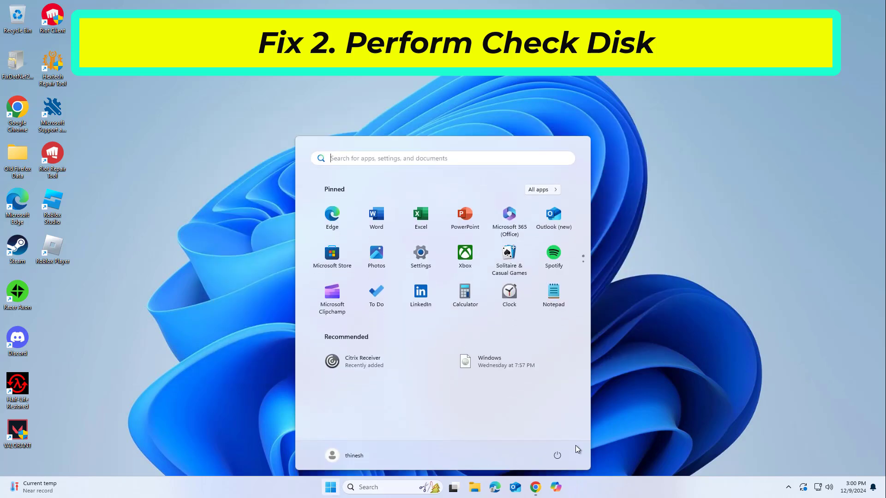
{"action": "left_click", "coordinate": [558, 455]}
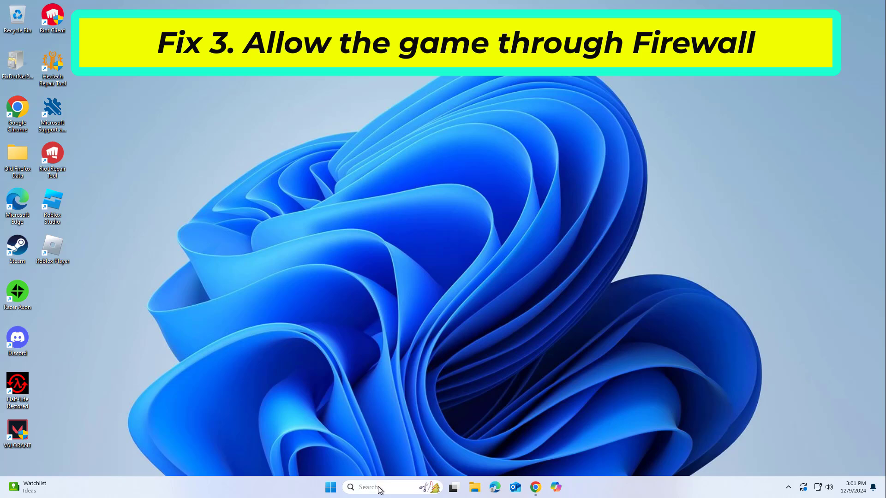
Open the list of apps allowed through Windows Defender Firewall and unlock its settings for changes
{"action": "left_click", "coordinate": [376, 488]}
{"action": "type", "text": "fi"}
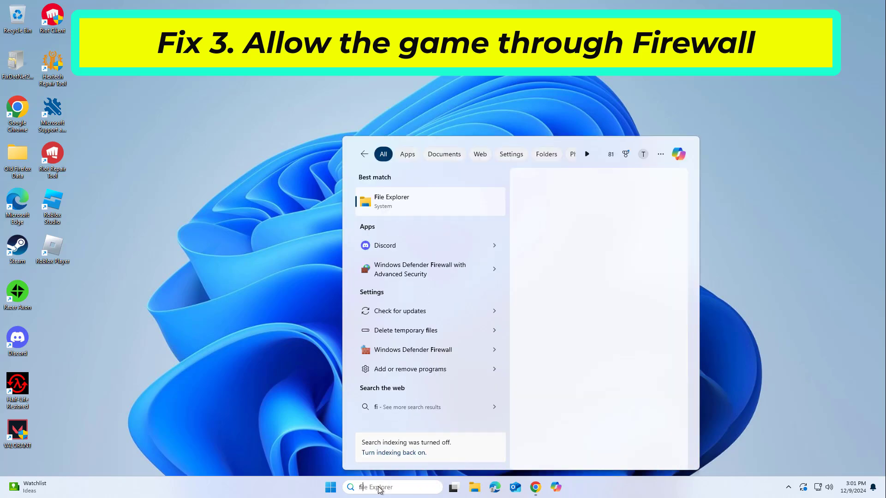
{"action": "type", "text": "rewall"}
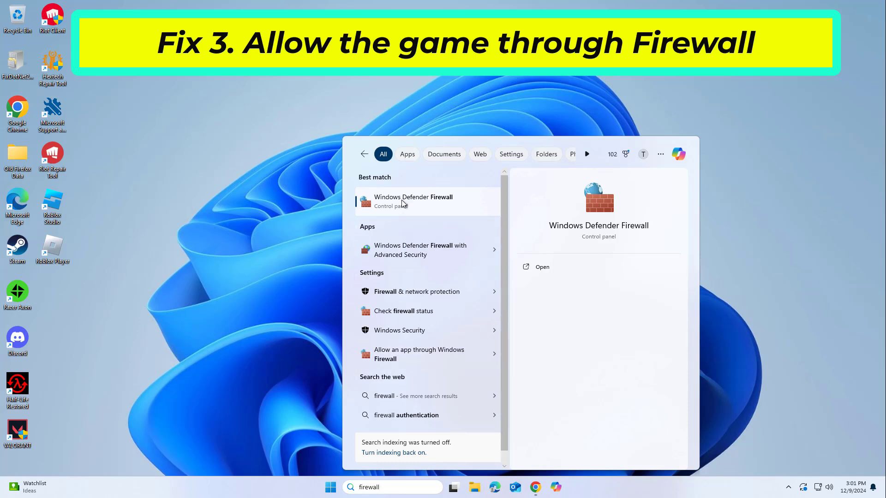
{"action": "left_click", "coordinate": [393, 199]}
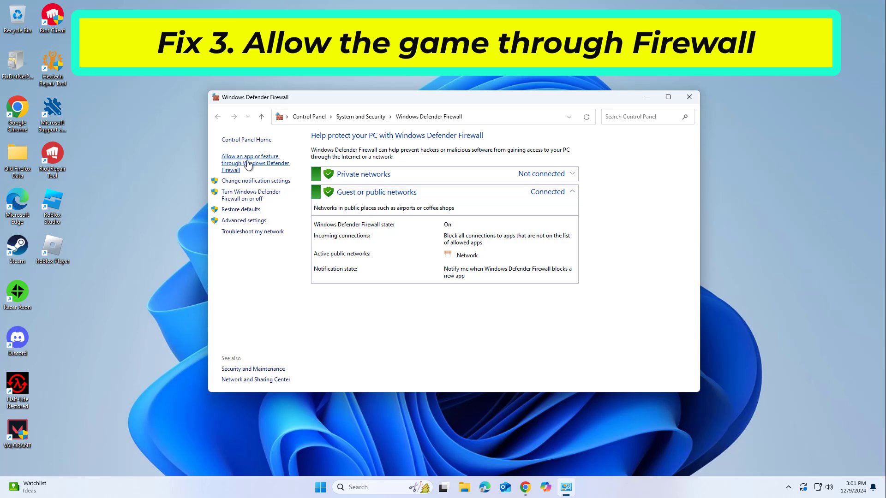
{"action": "left_click", "coordinate": [245, 162]}
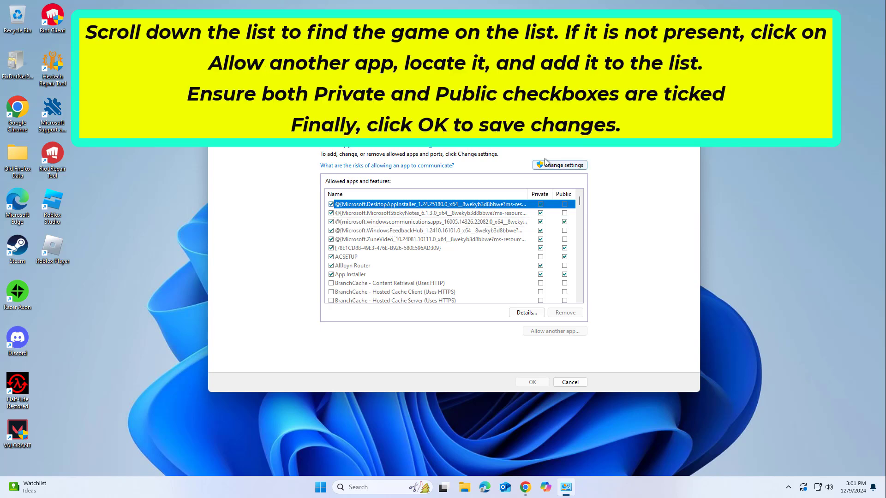
{"action": "left_click", "coordinate": [553, 164]}
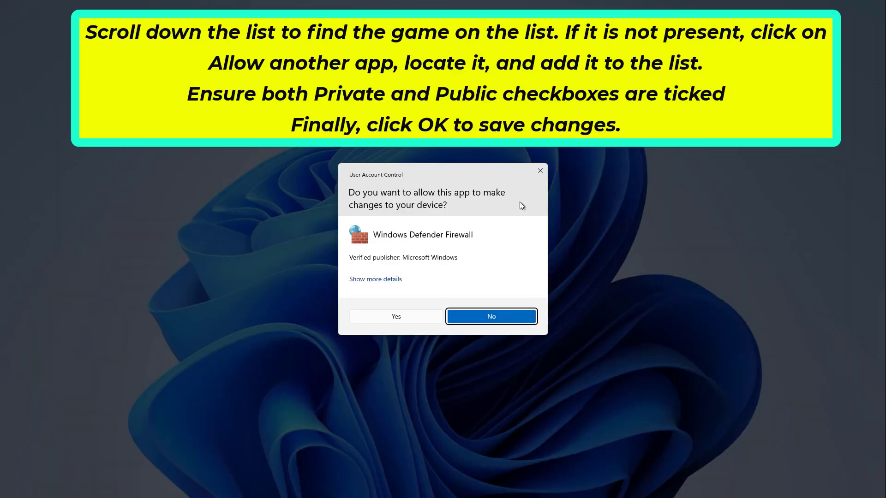
{"action": "left_click", "coordinate": [457, 315]}
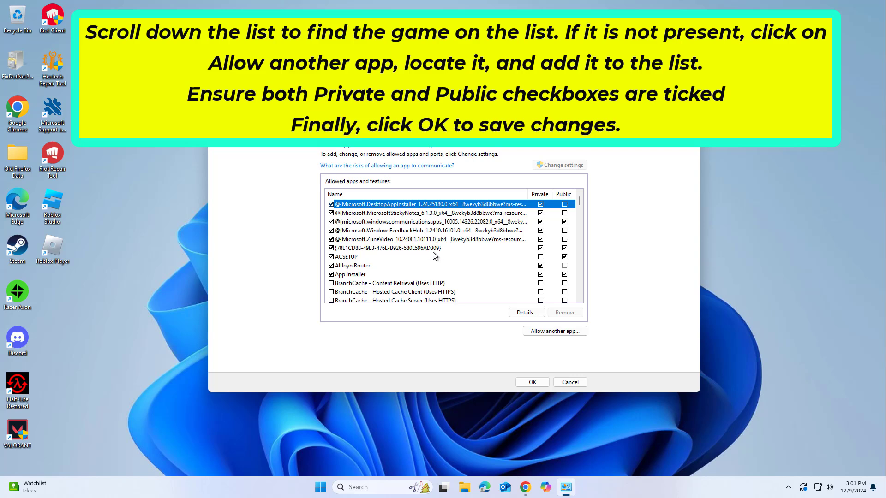
Look through the allowed apps and features for the game or its launcher, Steam
{"action": "scroll", "coordinate": [430, 251], "scroll_direction": "down", "scroll_amount": 7}
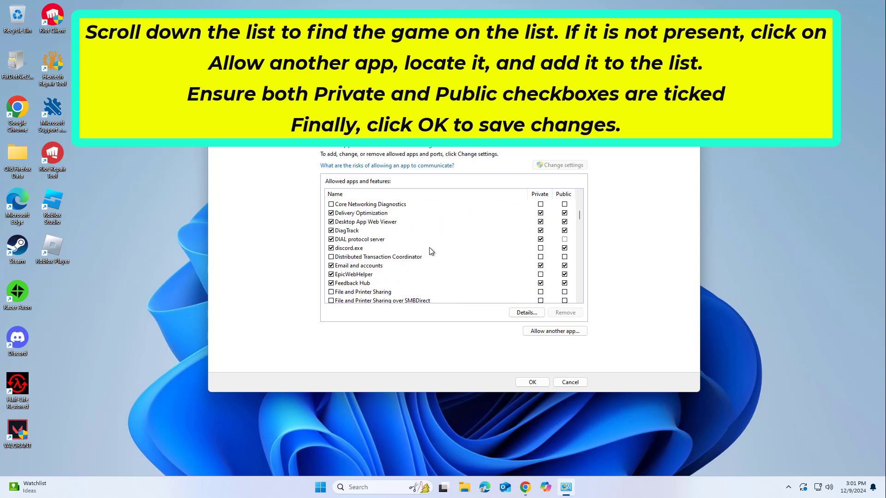
{"action": "scroll", "coordinate": [429, 251], "scroll_direction": "down", "scroll_amount": 10}
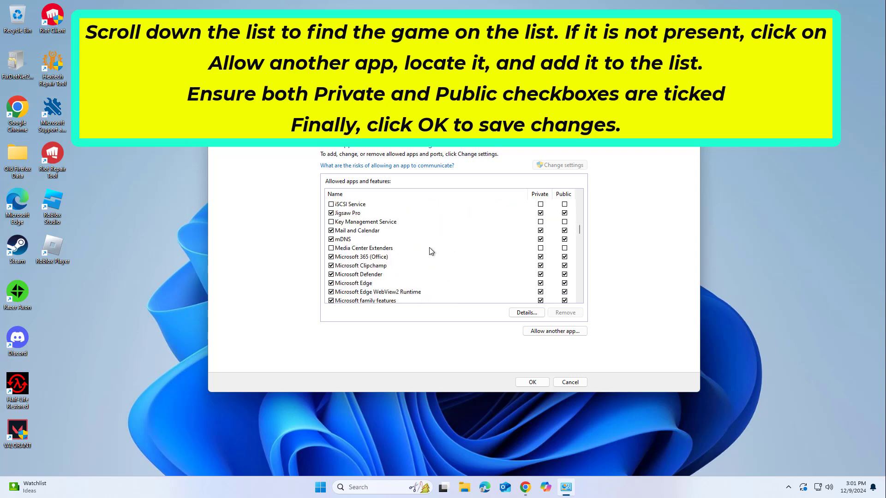
{"action": "scroll", "coordinate": [429, 247], "scroll_direction": "down", "scroll_amount": 15}
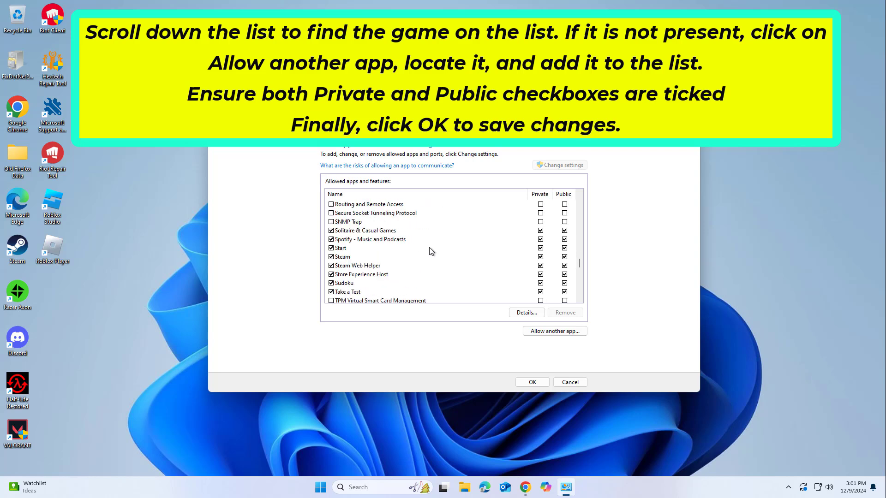
{"action": "scroll", "coordinate": [429, 250], "scroll_direction": "down", "scroll_amount": 5}
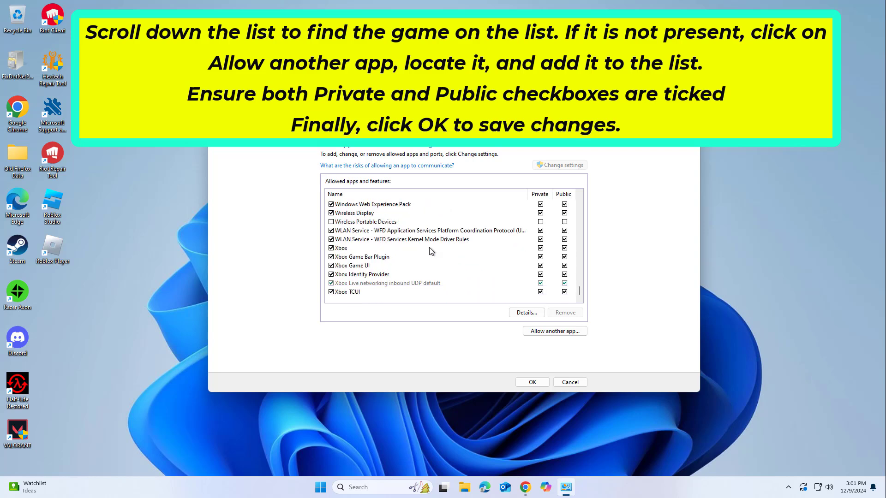
{"action": "scroll", "coordinate": [430, 251], "scroll_direction": "up", "scroll_amount": 10}
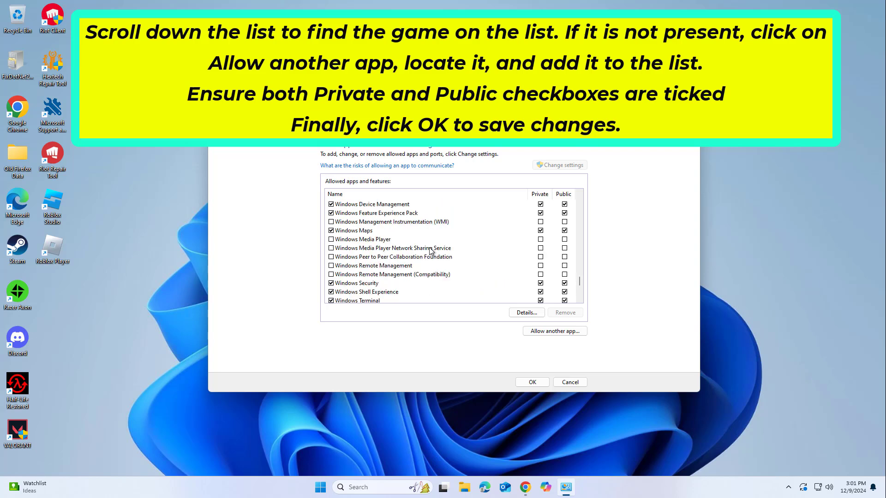
{"action": "scroll", "coordinate": [431, 252], "scroll_direction": "up", "scroll_amount": 1}
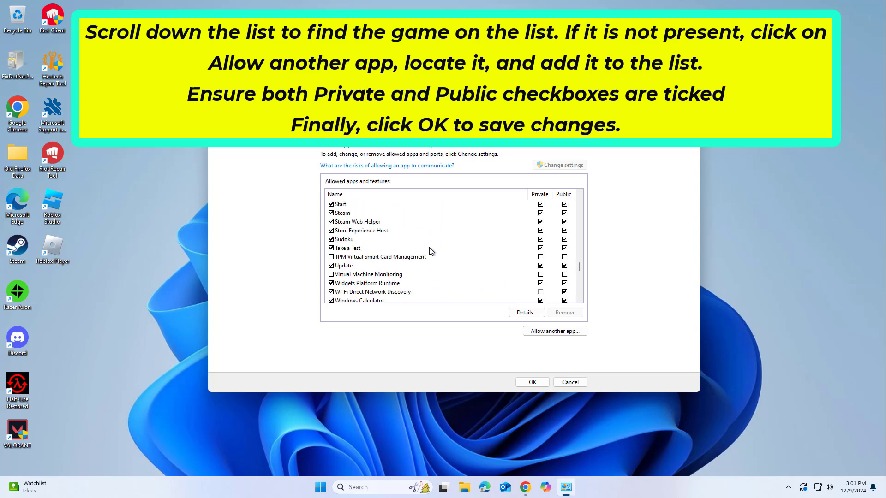
{"action": "scroll", "coordinate": [431, 251], "scroll_direction": "up", "scroll_amount": 1}
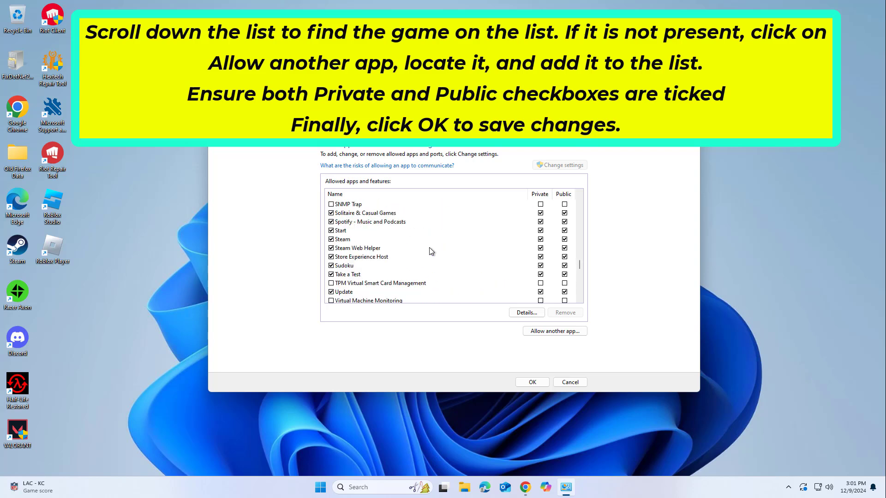
{"action": "scroll", "coordinate": [431, 252], "scroll_direction": "up", "scroll_amount": 7}
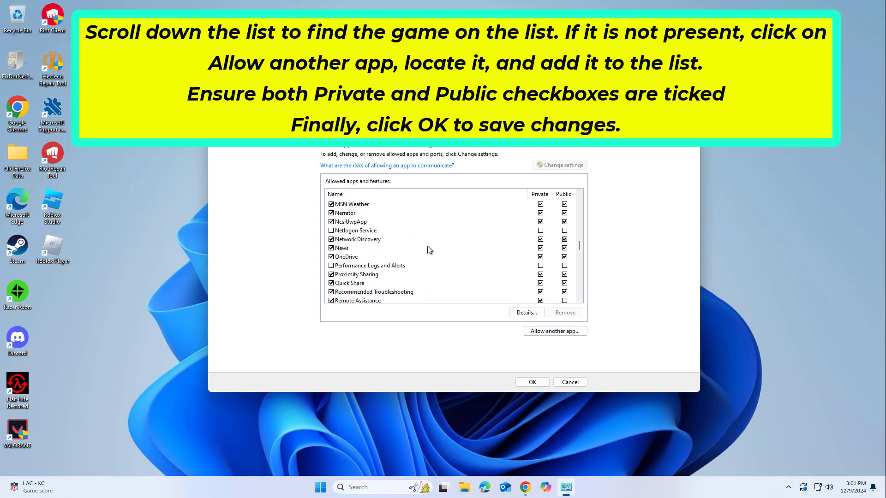
{"action": "scroll", "coordinate": [430, 249], "scroll_direction": "up", "scroll_amount": 8}
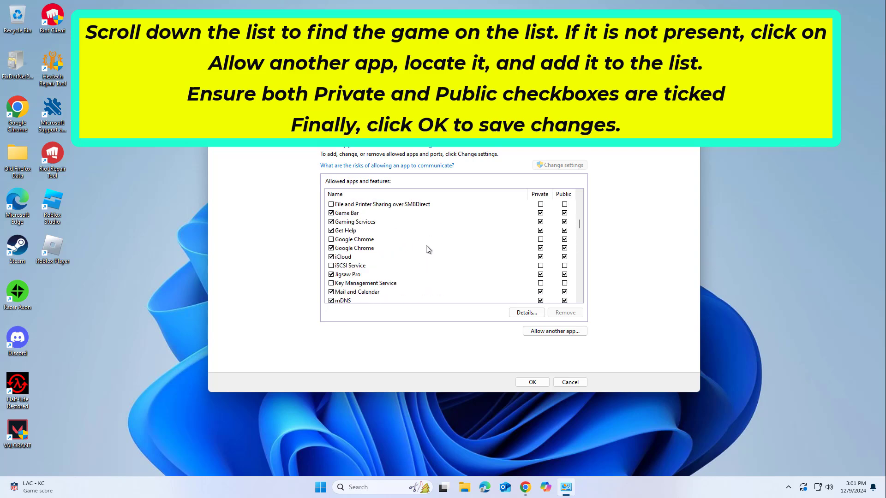
{"action": "scroll", "coordinate": [428, 250], "scroll_direction": "down", "scroll_amount": 13}
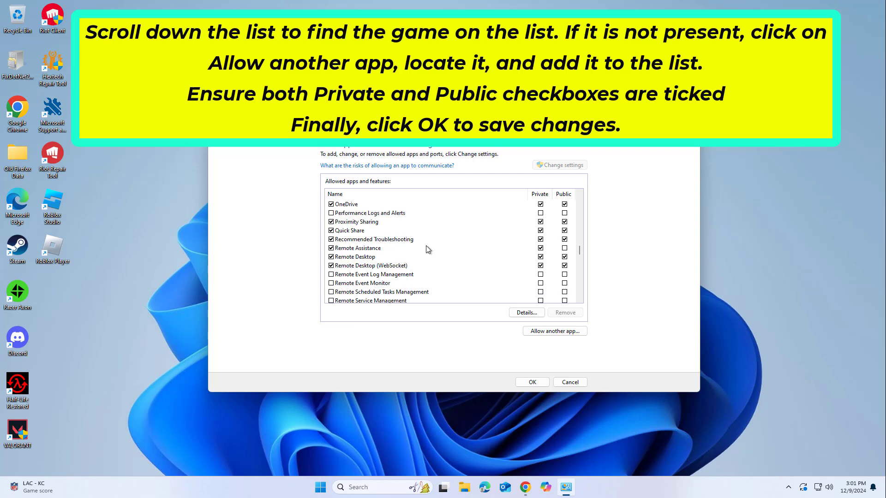
{"action": "scroll", "coordinate": [426, 245], "scroll_direction": "down", "scroll_amount": 2}
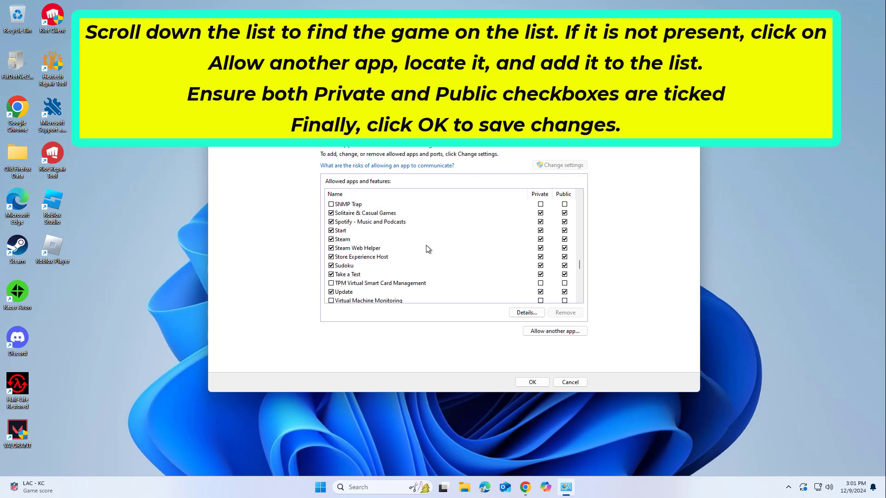
Review the Steam entry's app details in the allowed apps list and accept them
{"action": "double_click", "coordinate": [332, 242]}
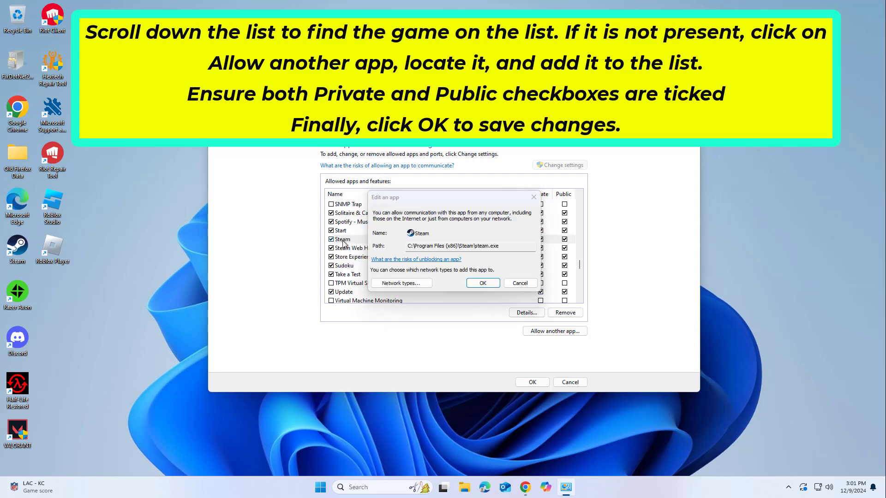
{"action": "left_click", "coordinate": [483, 282]}
{"action": "left_click", "coordinate": [496, 282]}
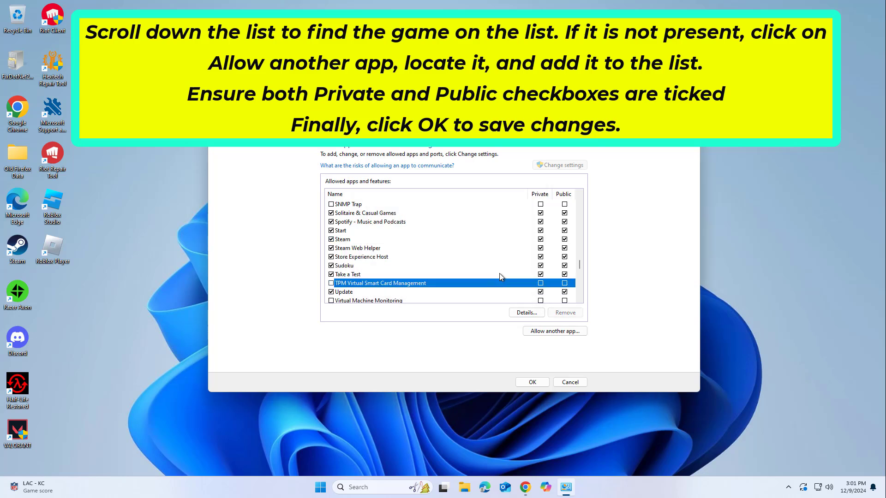
{"action": "double_click", "coordinate": [542, 242]}
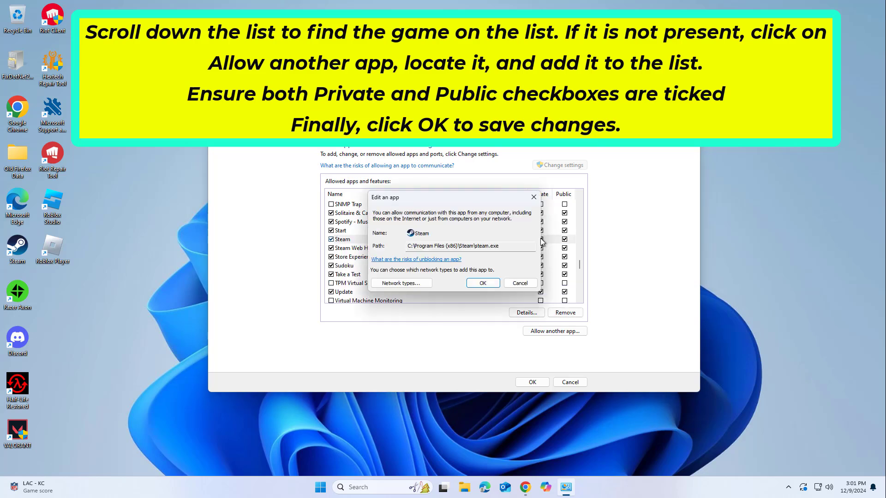
{"action": "left_click", "coordinate": [483, 283]}
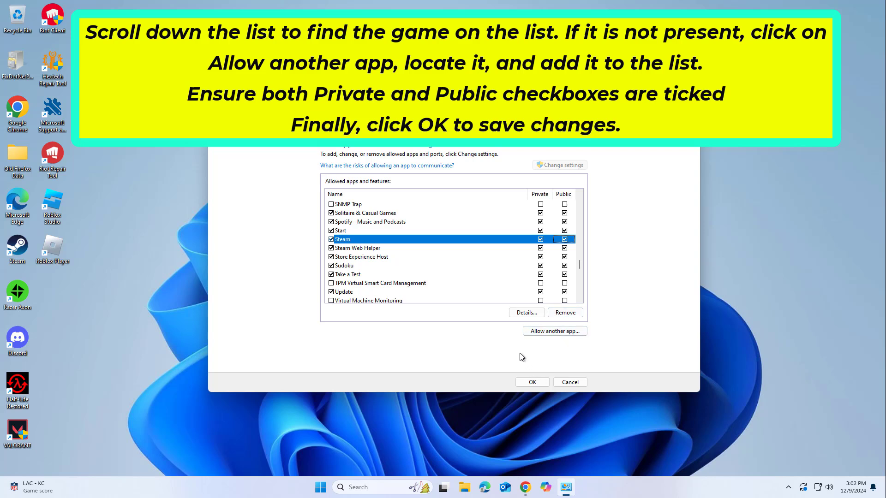
Save the allowed apps settings and close the Windows Defender Firewall window
{"action": "left_click", "coordinate": [533, 383]}
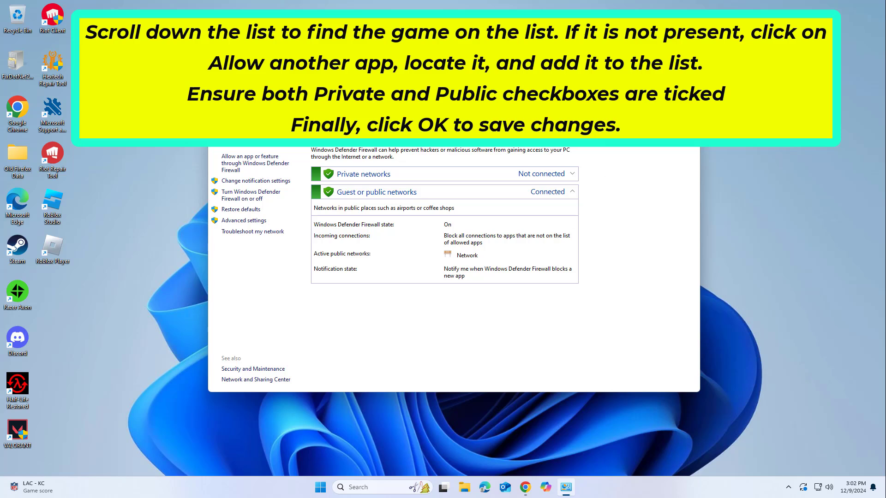
{"action": "key", "text": "alt+F4"}
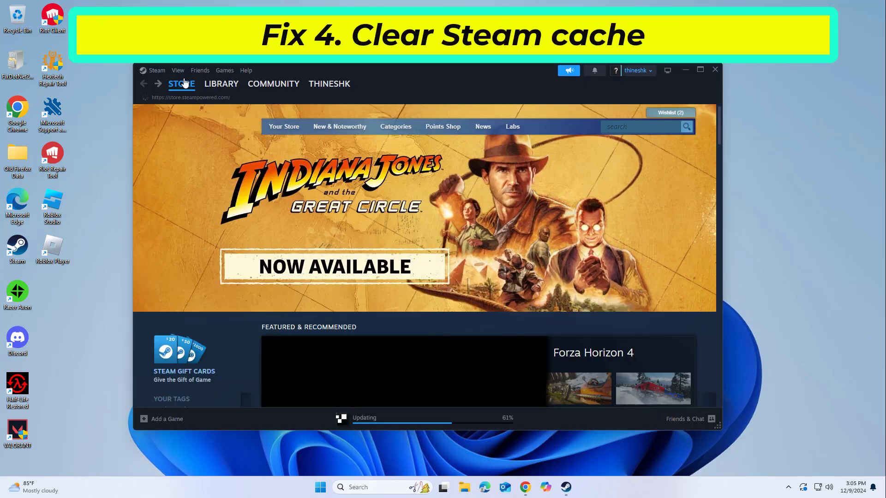
In Steam, clear the download cache from the Downloads settings and confirm restarting the client
{"action": "left_click", "coordinate": [159, 73]}
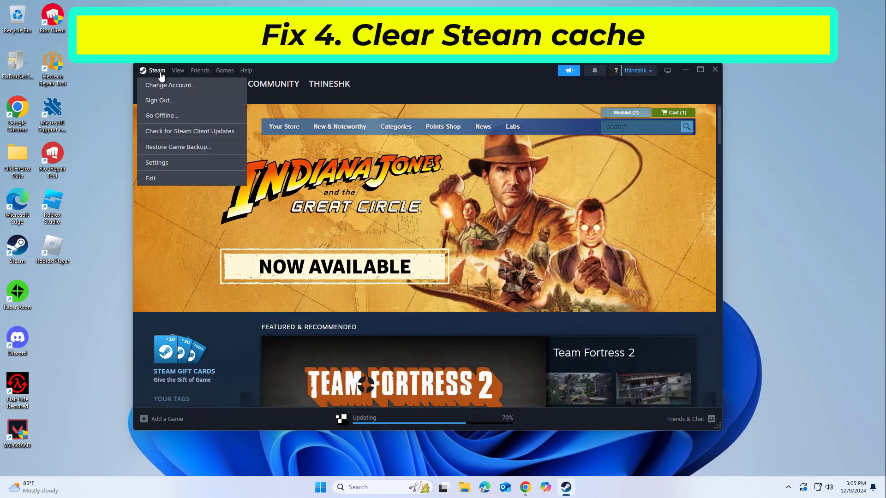
{"action": "left_click", "coordinate": [157, 163]}
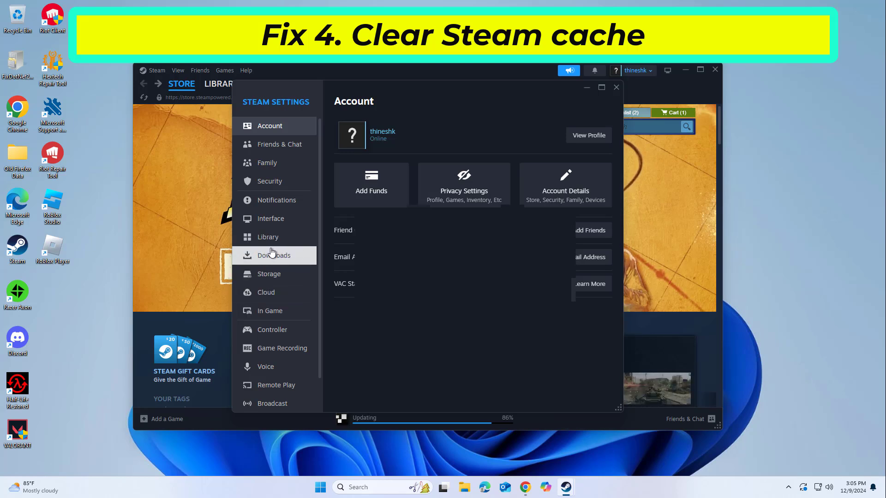
{"action": "left_click", "coordinate": [288, 255]}
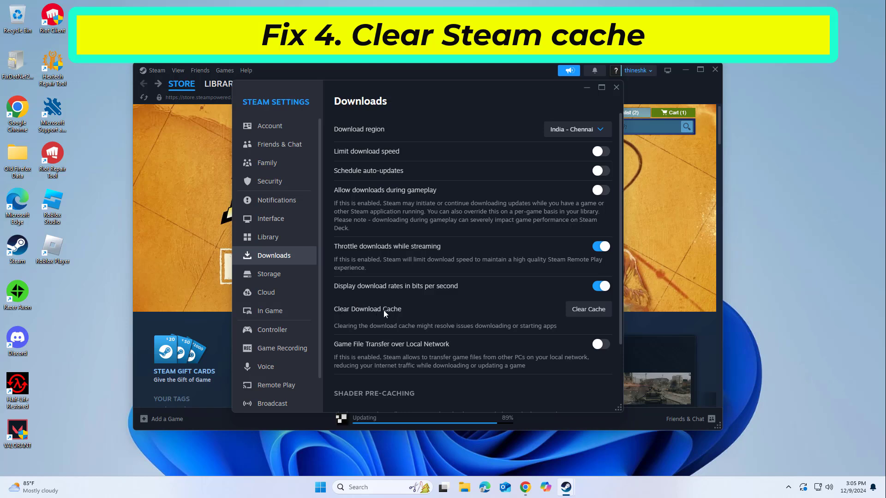
{"action": "left_click", "coordinate": [584, 309]}
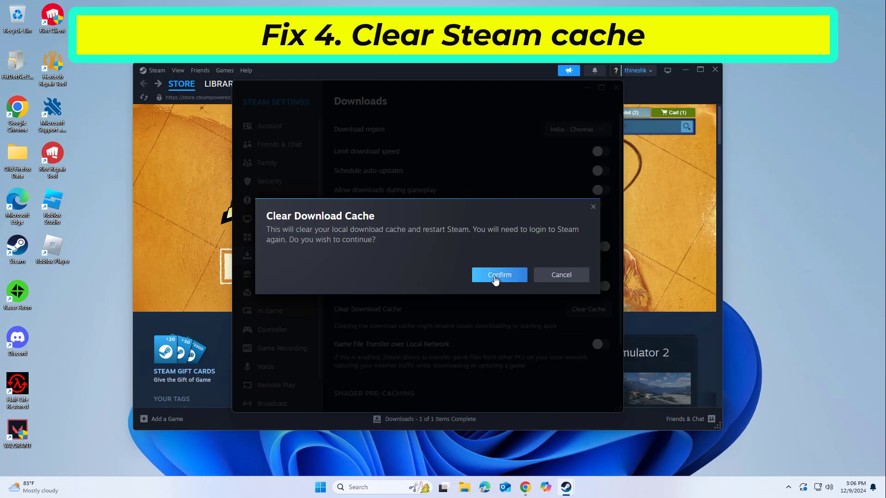
{"action": "left_click", "coordinate": [493, 277]}
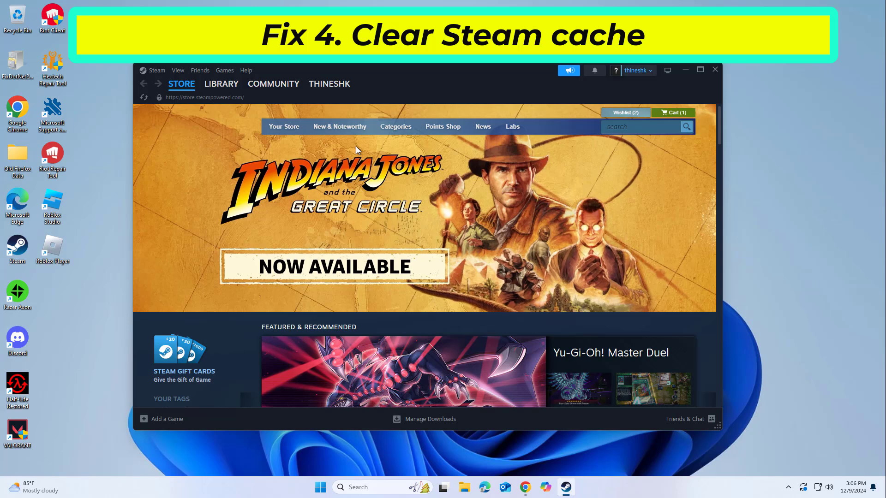
Show the management options for Half-Life Restored in the Steam library
{"action": "left_click", "coordinate": [228, 88]}
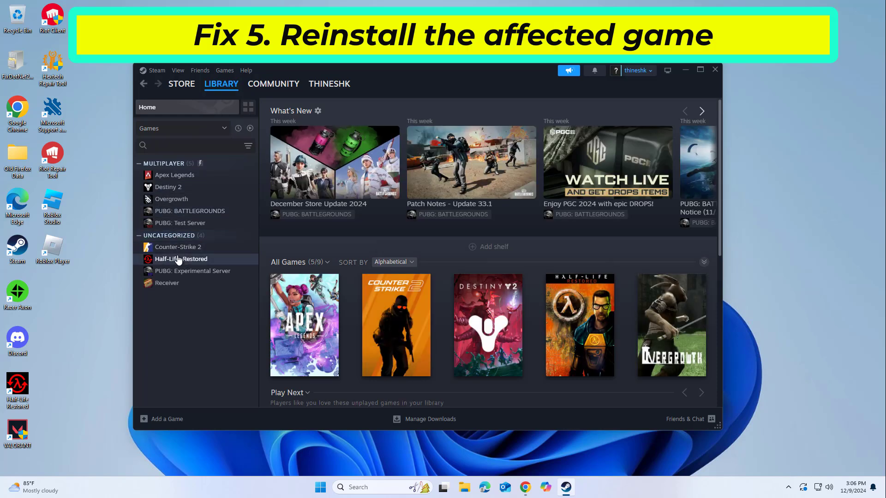
{"action": "right_click", "coordinate": [178, 261]}
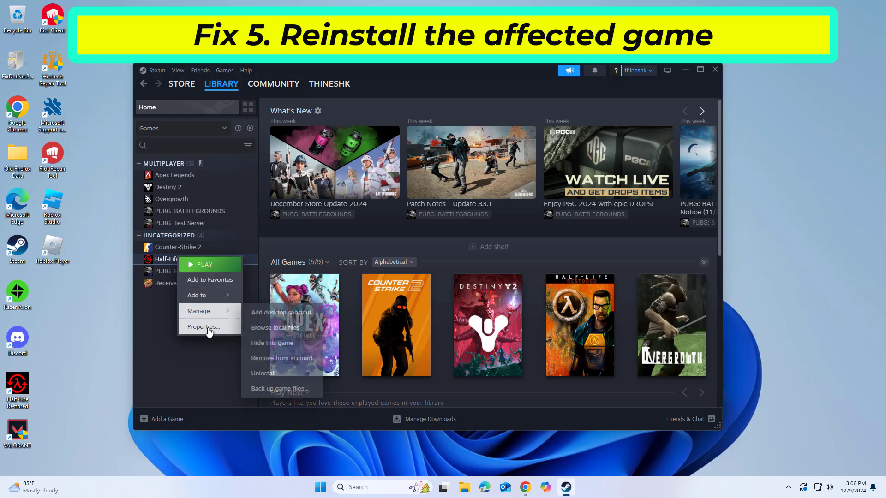
{"action": "mouse_move", "coordinate": [216, 316]}
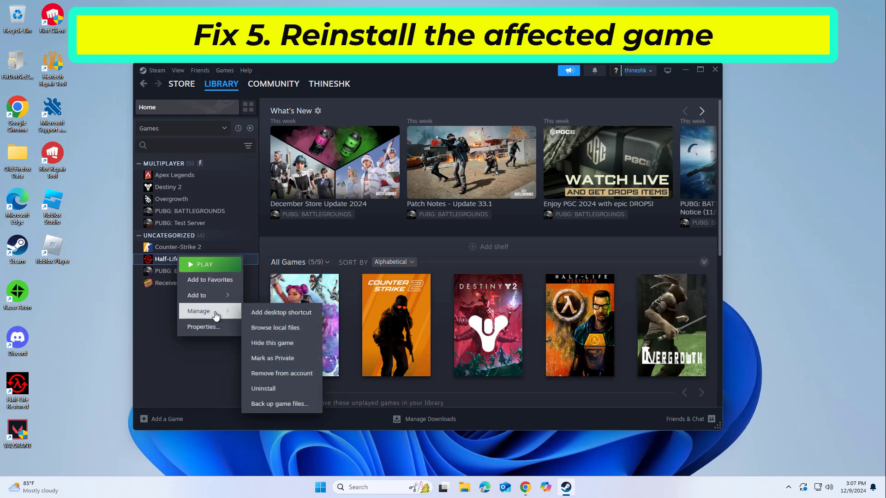